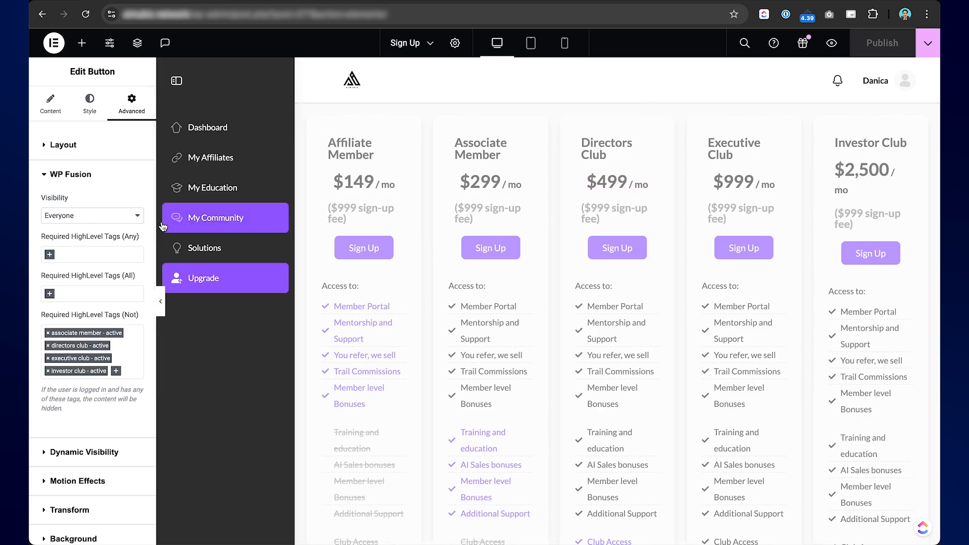
- Widen the button's editing panel beside the page preview
drag(157, 213, 227, 214)
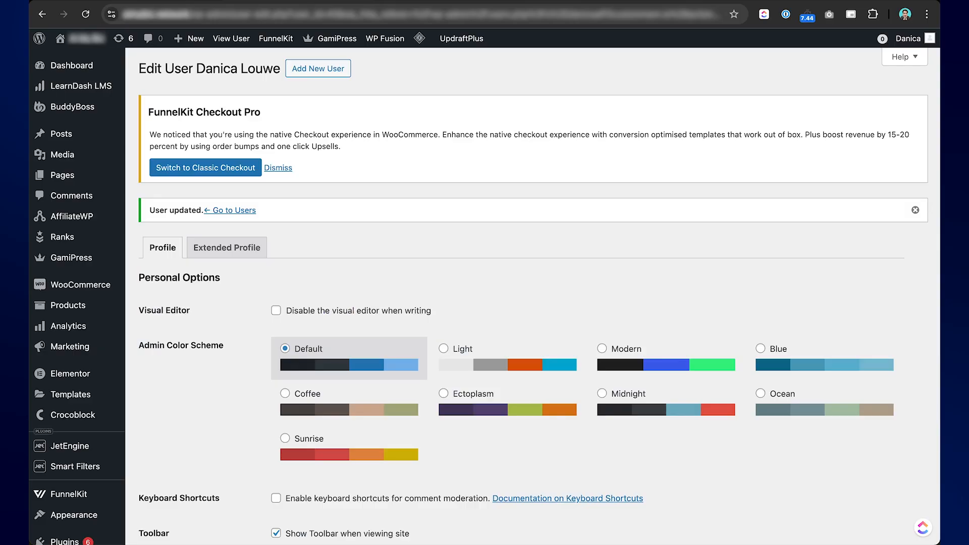
- Examine the HighLevel contact ID and applied tags in the WP Fusion section of the member's user profile
scroll(617, 280, down, 15)
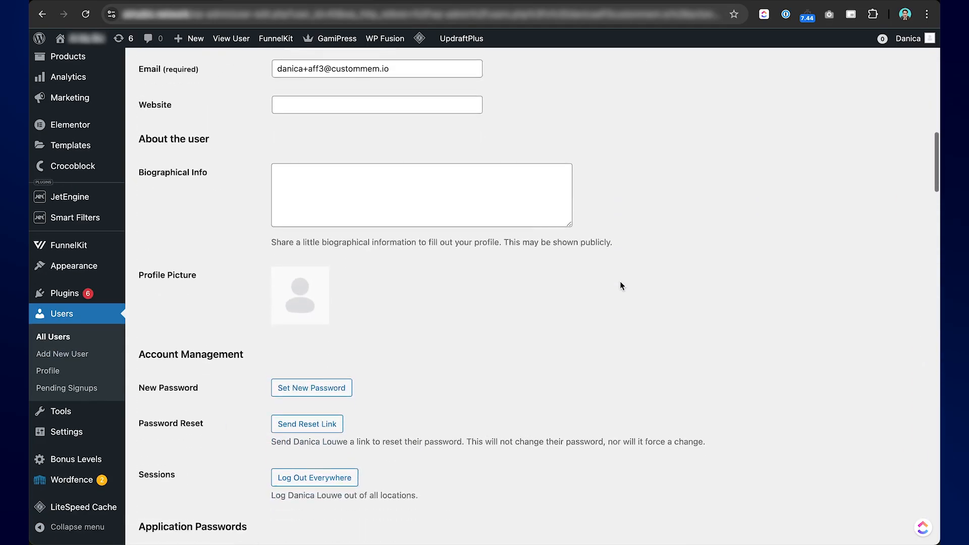
scroll(620, 283, down, 5)
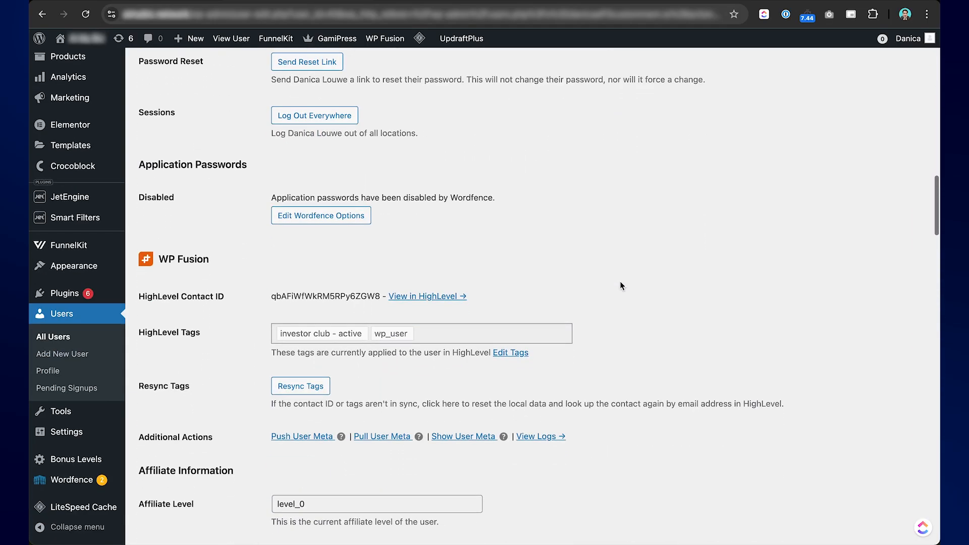
drag(272, 296, 342, 297)
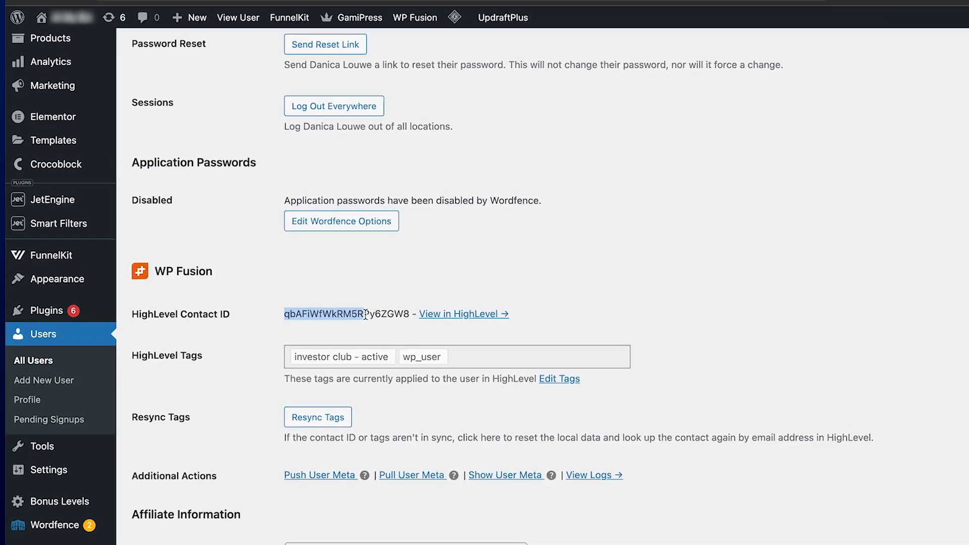
scroll(299, 293, down, 2)
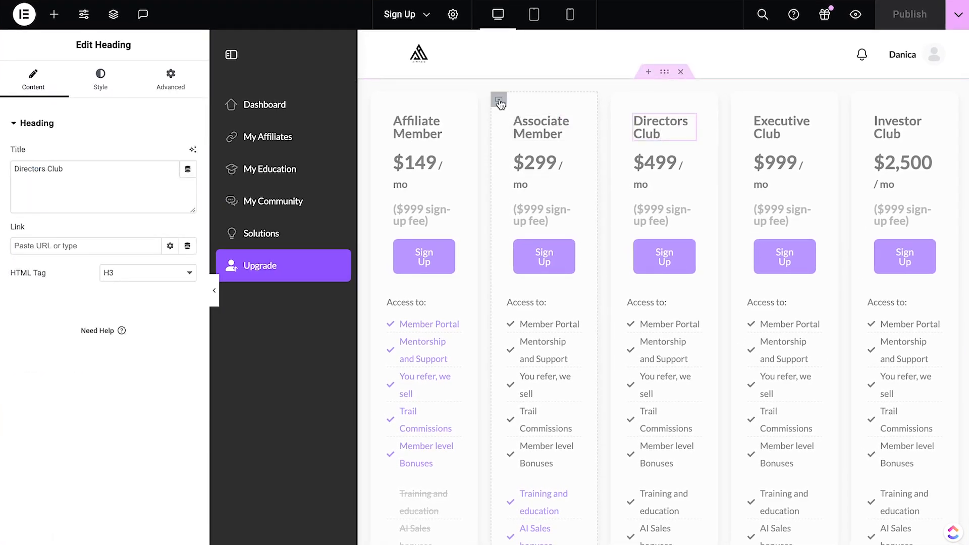
- Show the Sign Up page's element structure and collapse the Visitor and Members containers
right_click(498, 99)
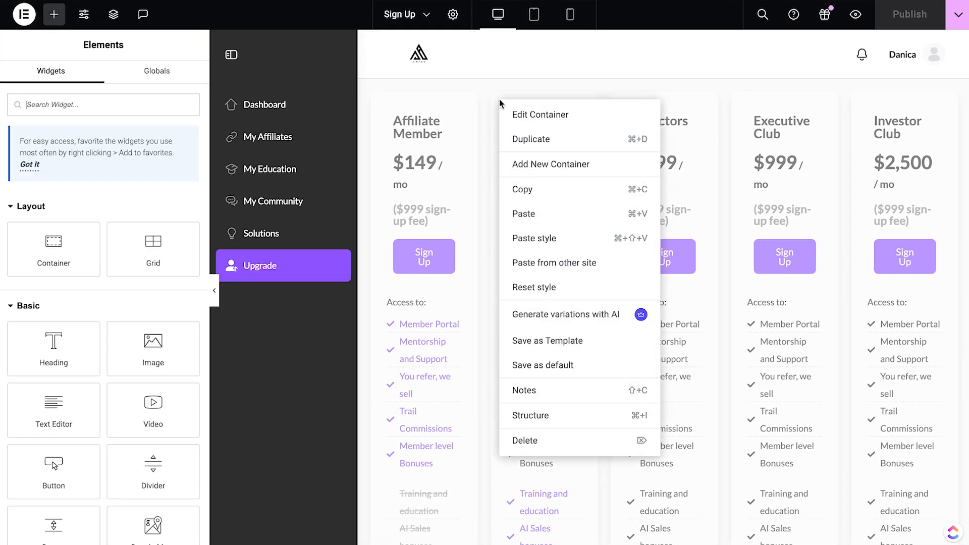
click(113, 14)
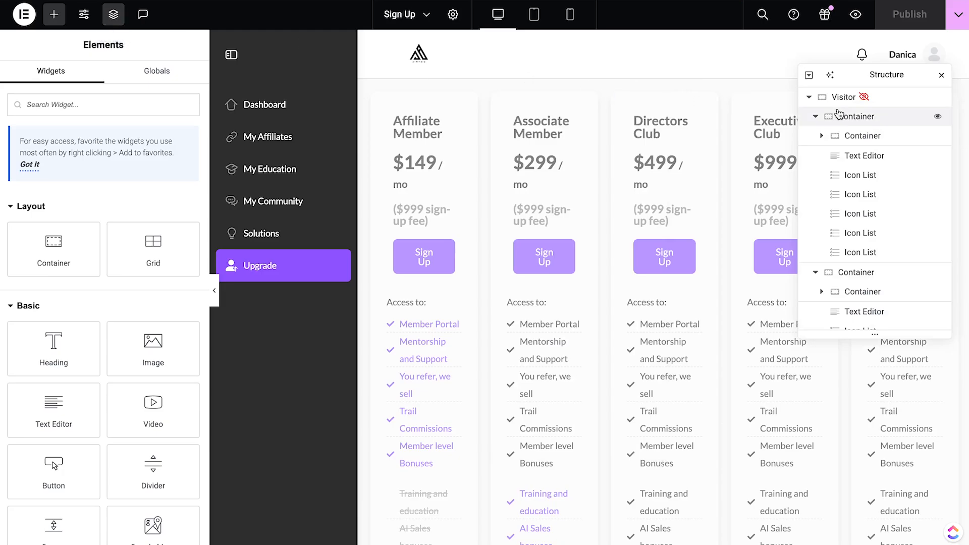
drag(863, 74, 849, 138)
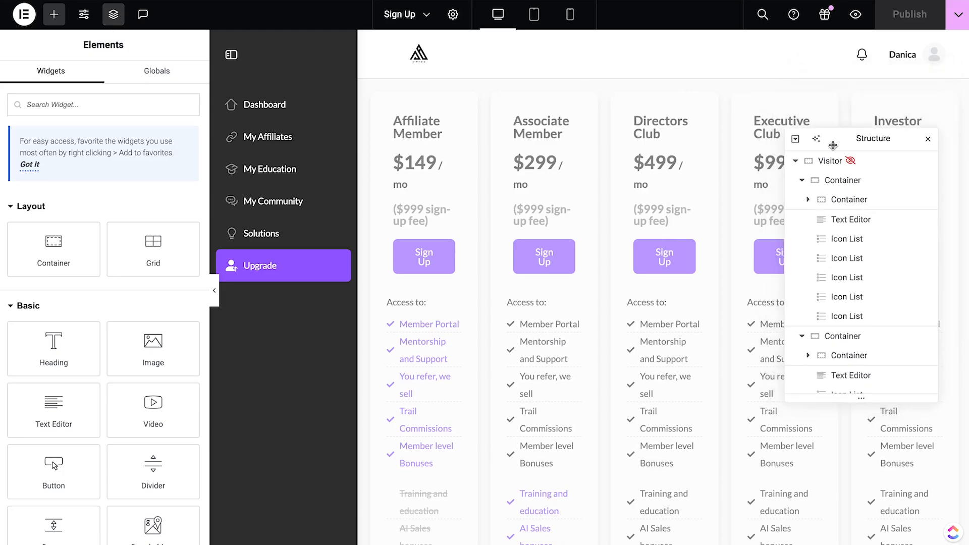
click(793, 161)
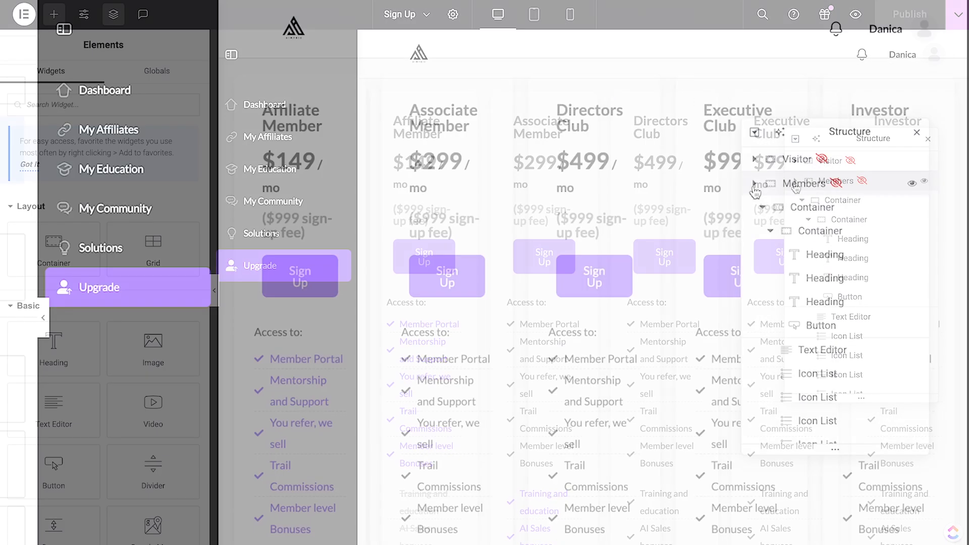
click(795, 181)
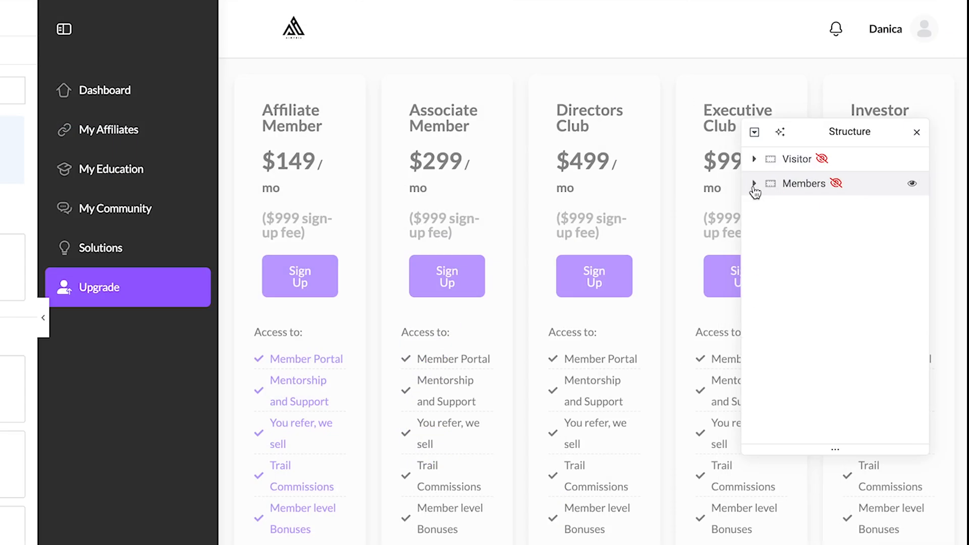
- Inspect the Dynamic Visibility settings of the Visitor container
click(802, 163)
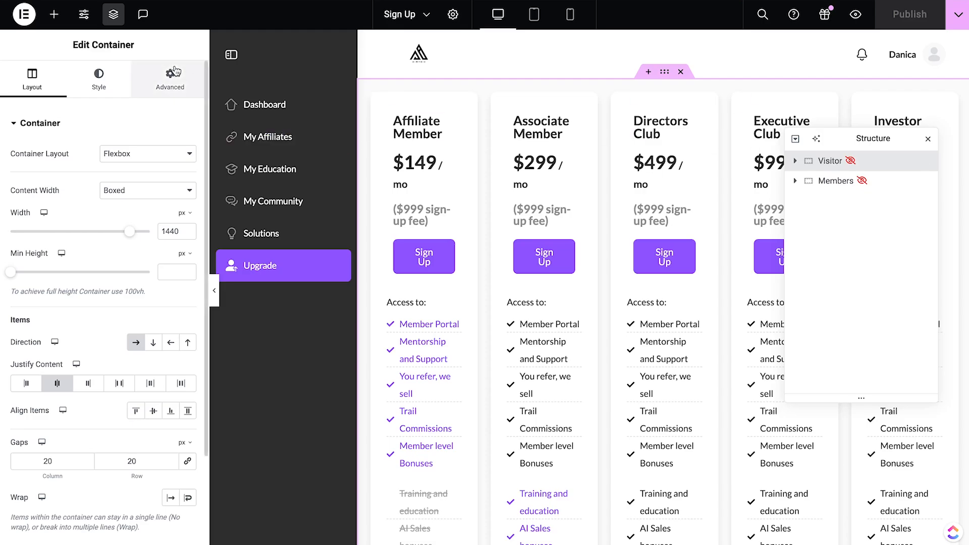
click(170, 79)
scroll(117, 376, down, 5)
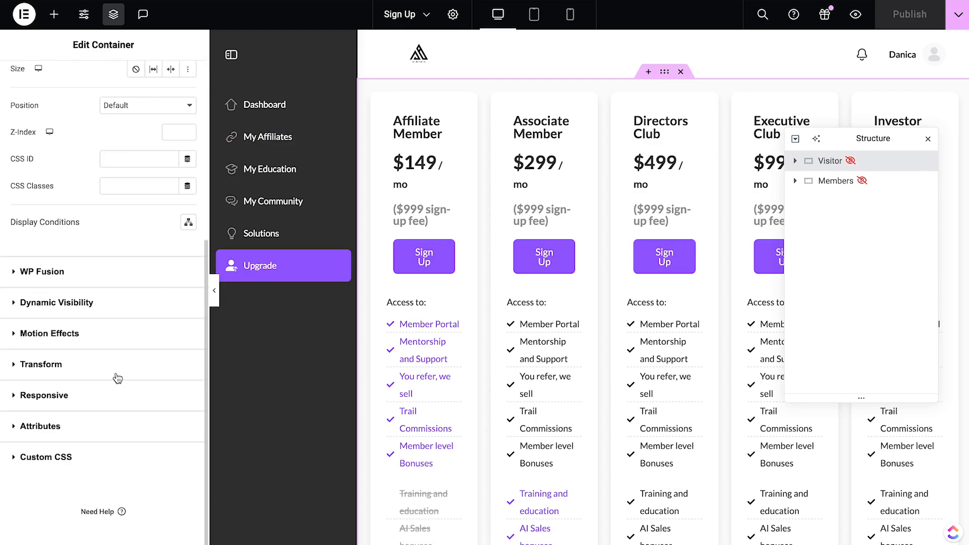
click(93, 305)
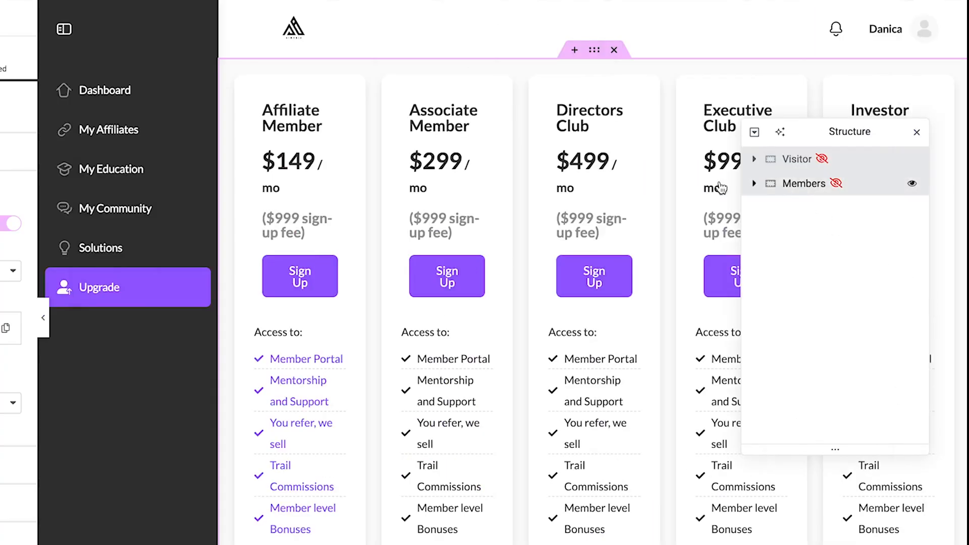
- Inspect the Dynamic Visibility condition set on the Members container
click(803, 183)
click(170, 84)
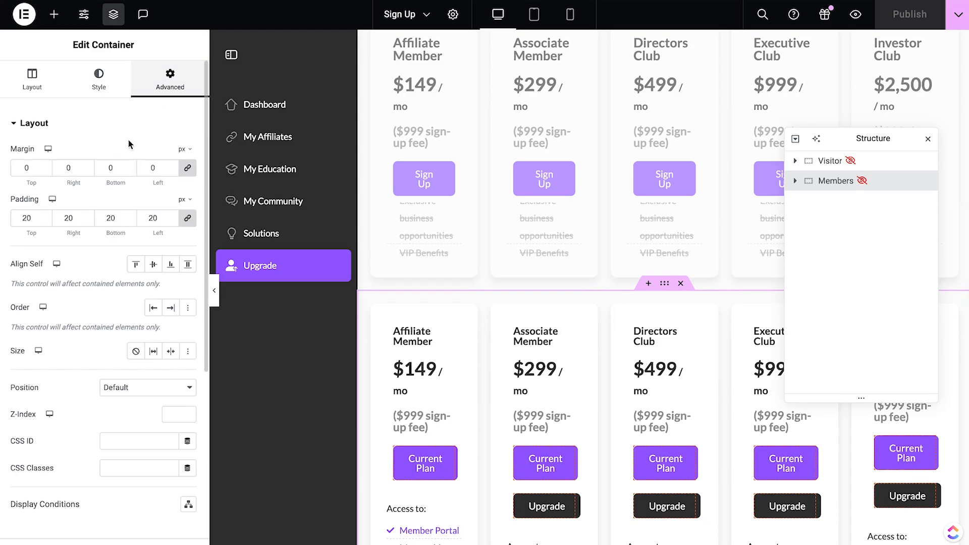
scroll(128, 144, down, 5)
click(88, 303)
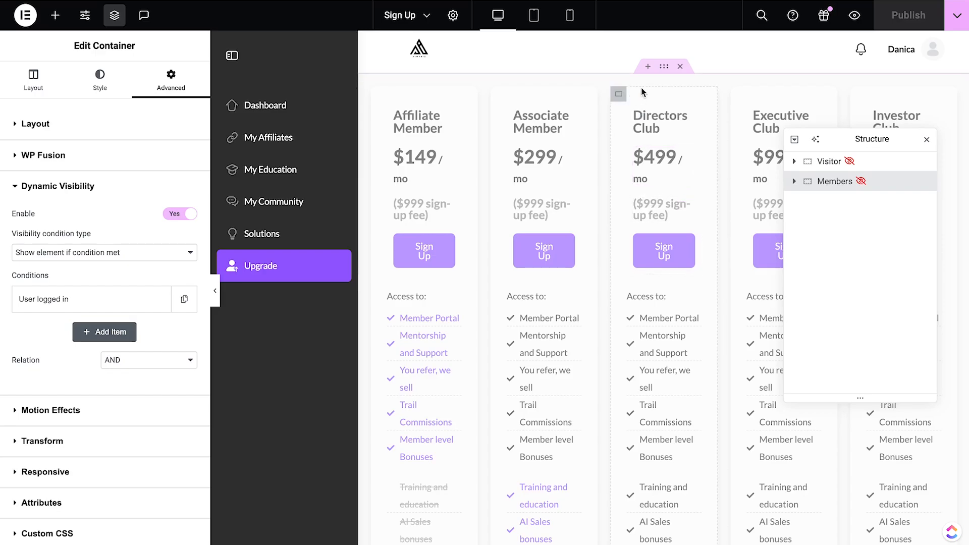
- Compare the pricing layouts of the Visitor and Members containers by selecting one after the other
click(827, 162)
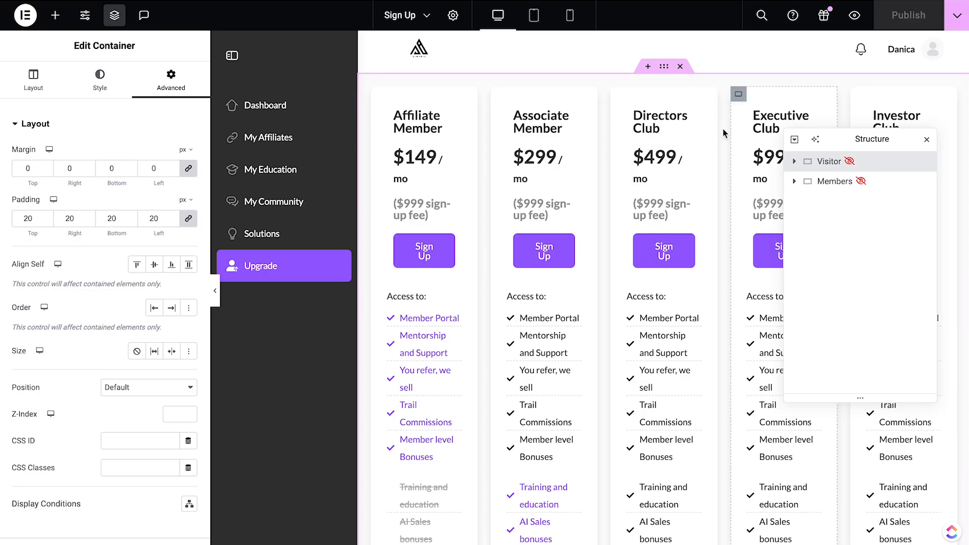
click(833, 181)
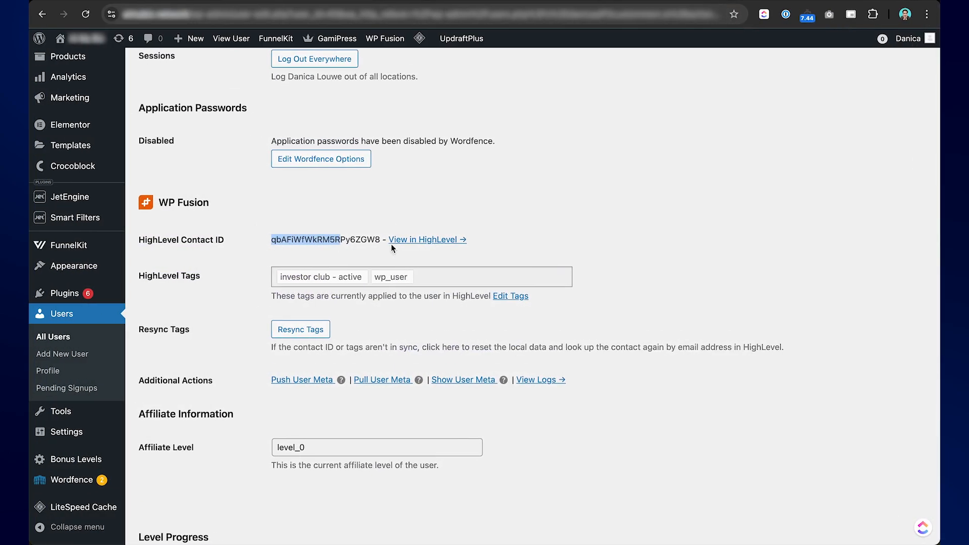
- Replace the user's "investor club - active" HighLevel tag with "executive club - active" and save the profile
click(510, 296)
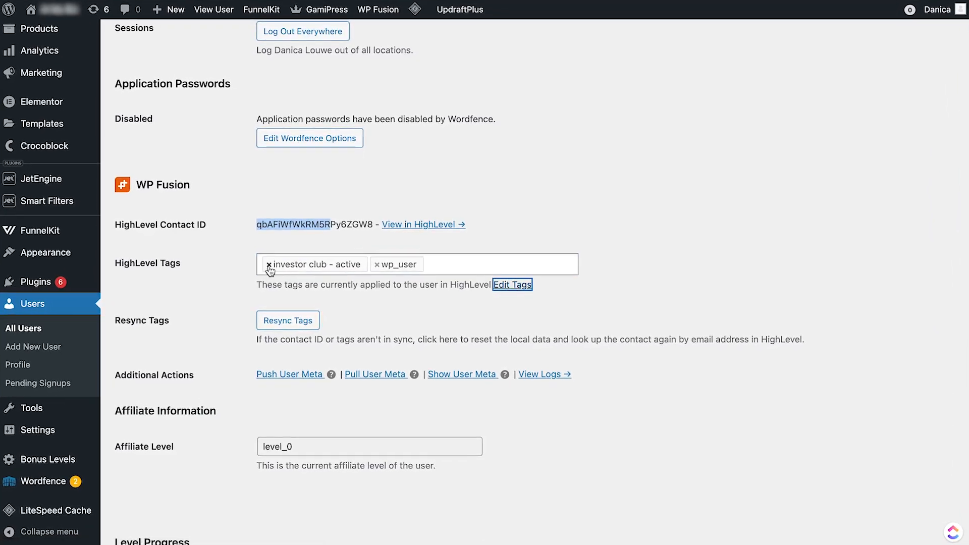
click(269, 264)
text(ex)
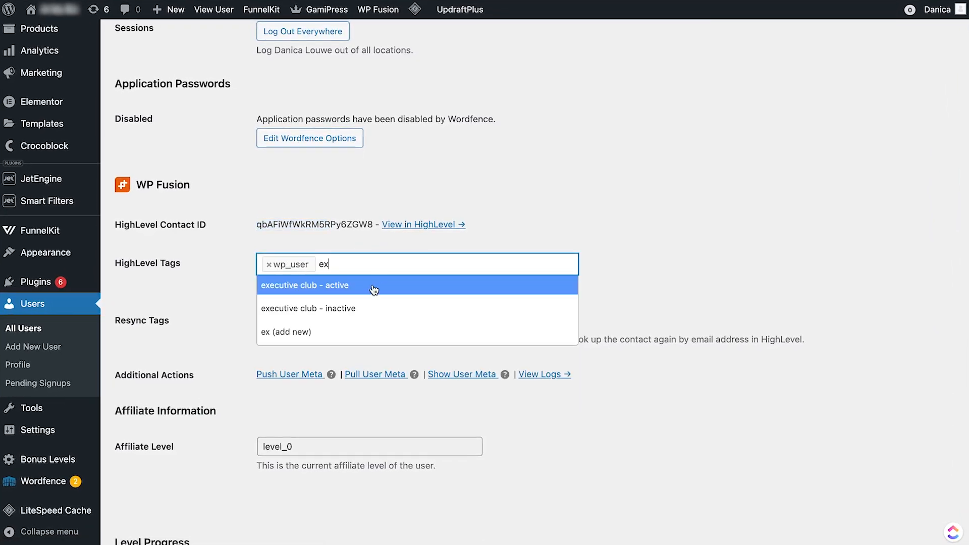
click(371, 288)
scroll(622, 405, down, 15)
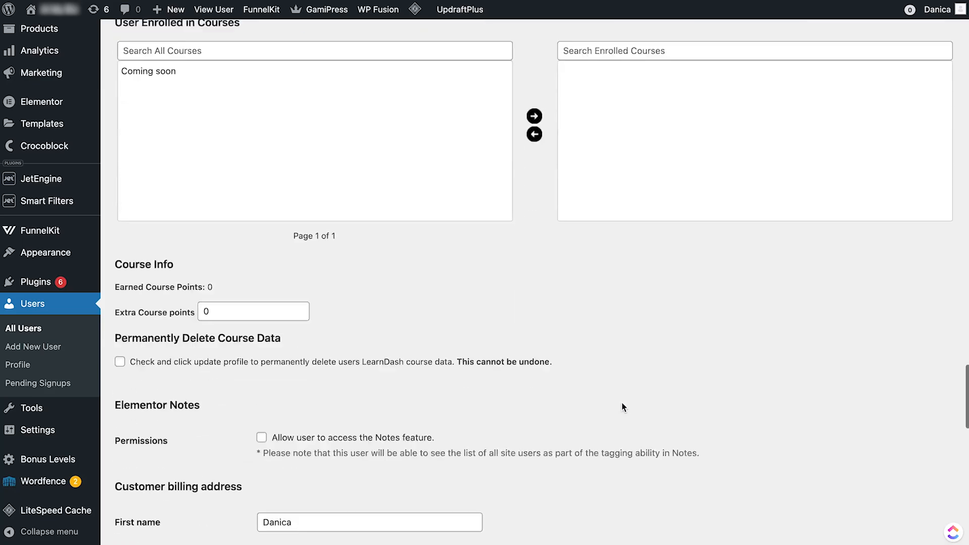
click(170, 486)
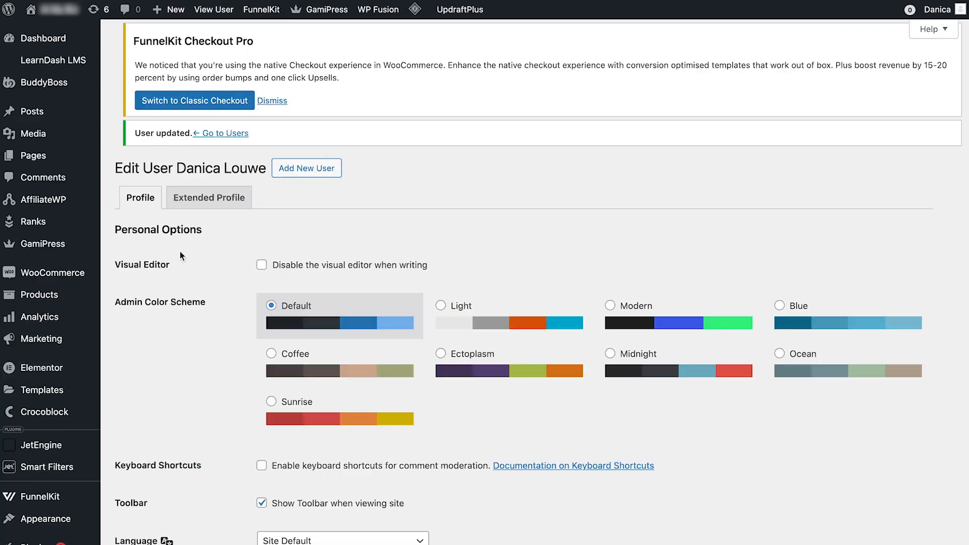
- Check the HighLevel tags on the saved profile, and refresh the member's Upgrade page in the incognito window
scroll(650, 280, down, 8)
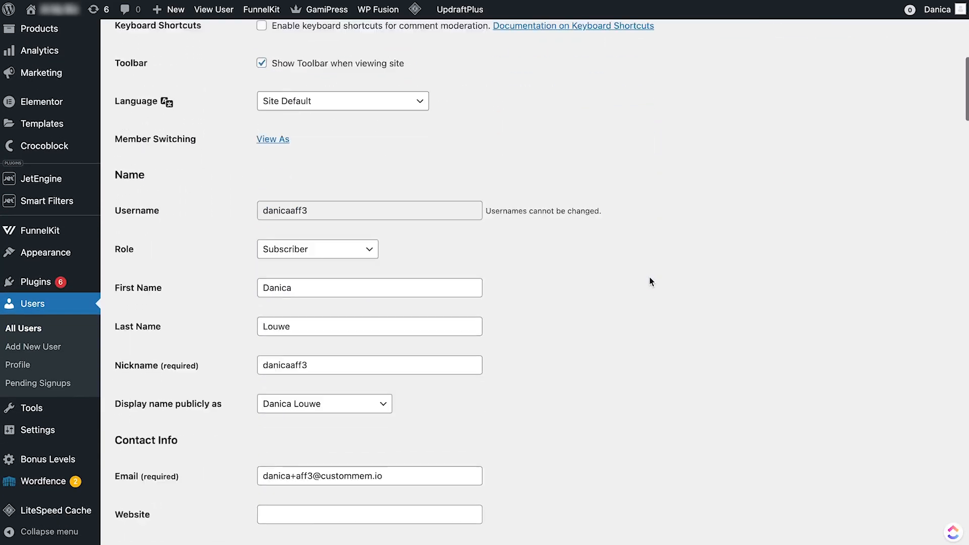
scroll(650, 281, down, 20)
scroll(259, 105, up, 1)
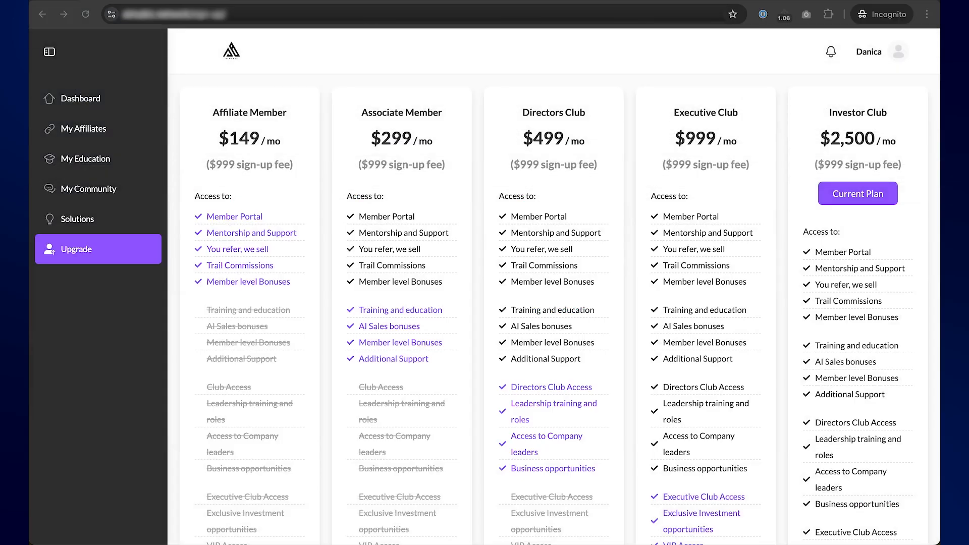
click(85, 14)
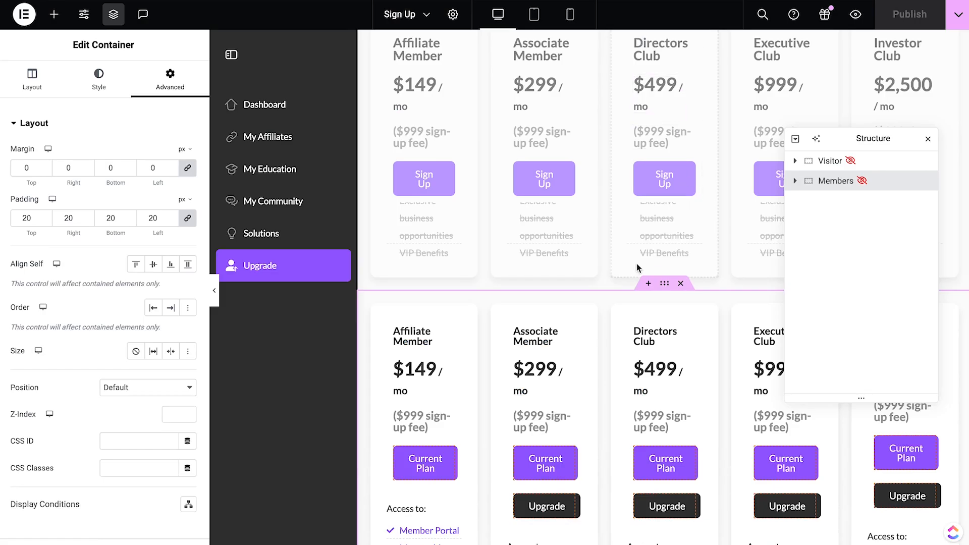
- Hide the Visitor container in the Sign Up page editor, and collapse the site's navigation sidebar to icons
scroll(637, 268, down, 3)
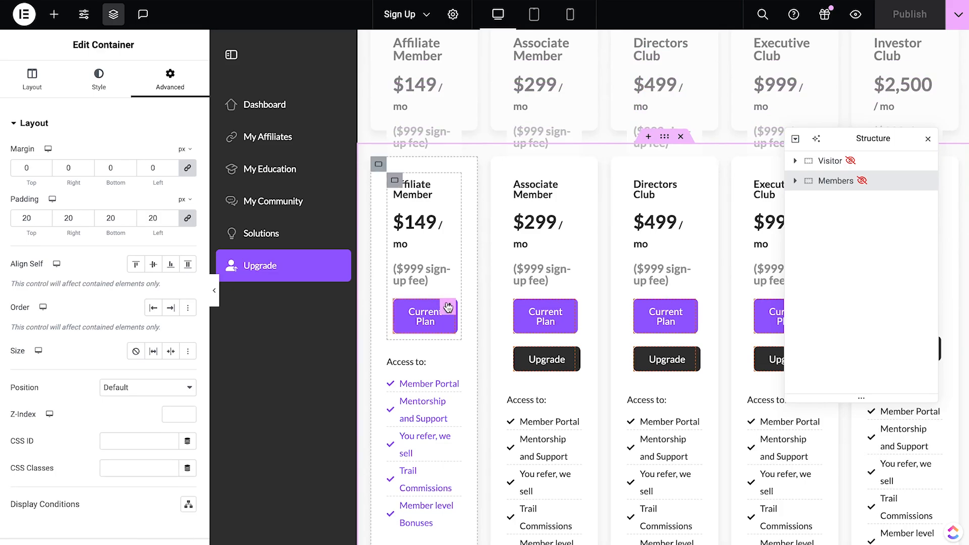
click(448, 307)
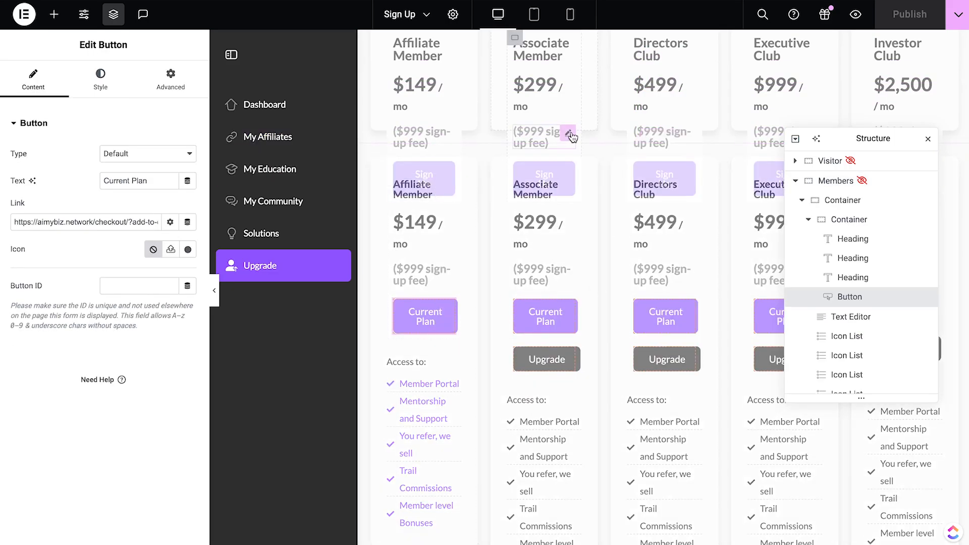
click(922, 162)
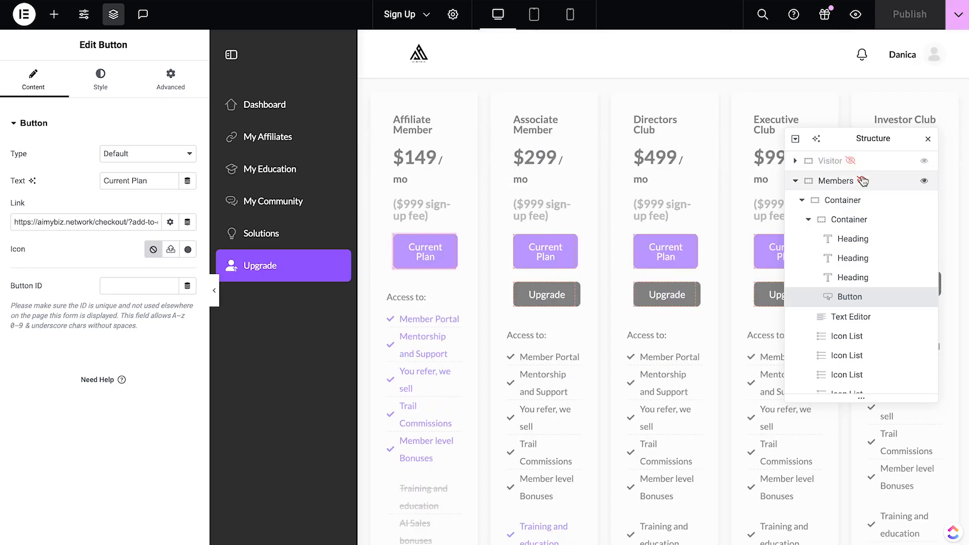
click(231, 55)
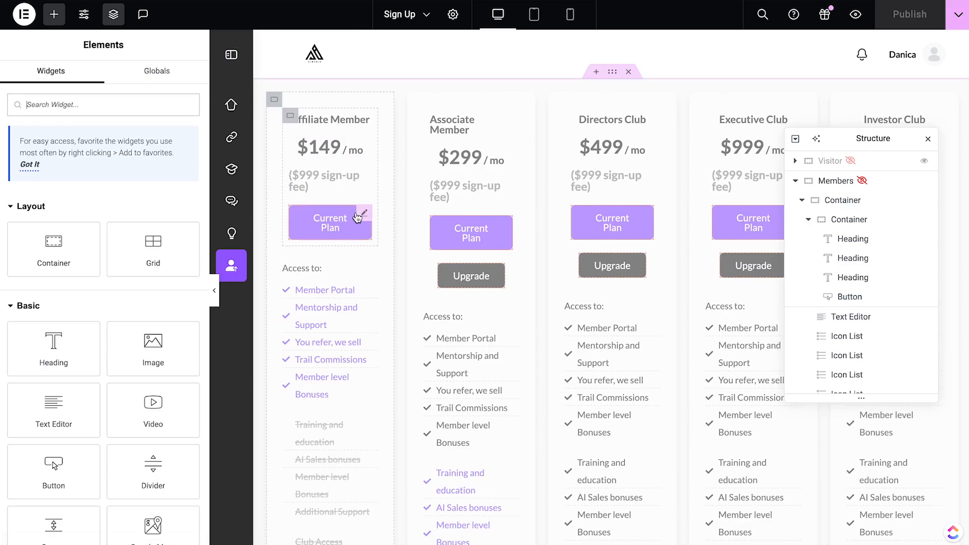
- Inspect the WP Fusion required tags on the Affiliate Member plan's Current Plan button
click(328, 215)
click(171, 80)
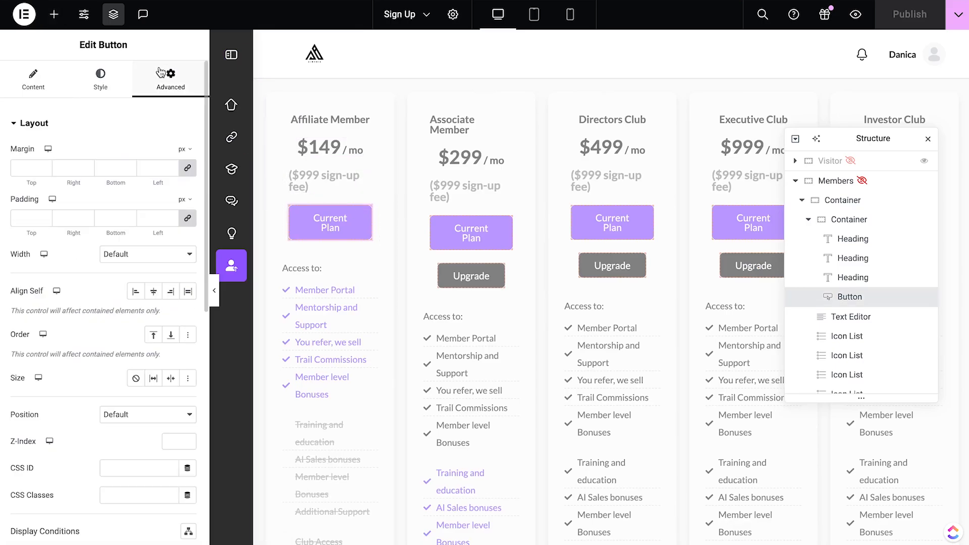
scroll(121, 378, down, 8)
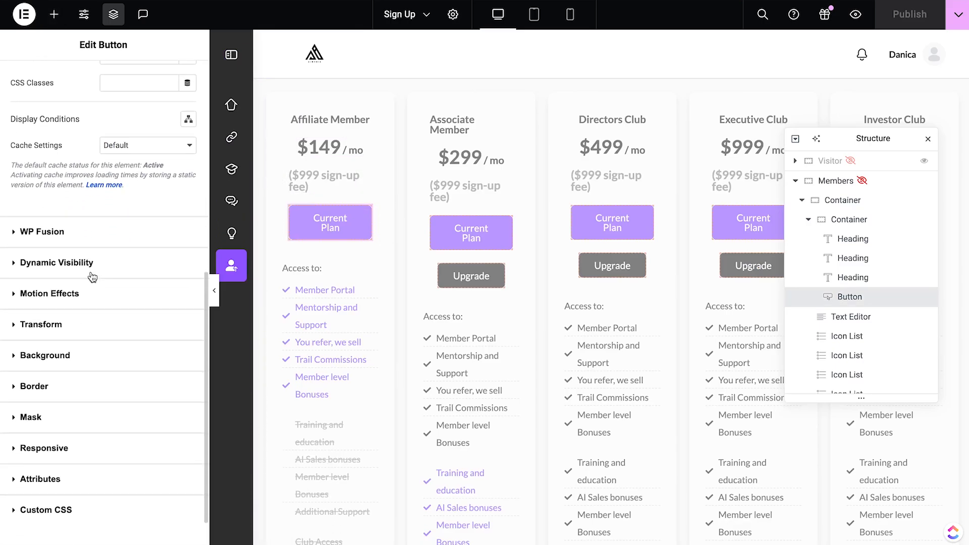
click(77, 232)
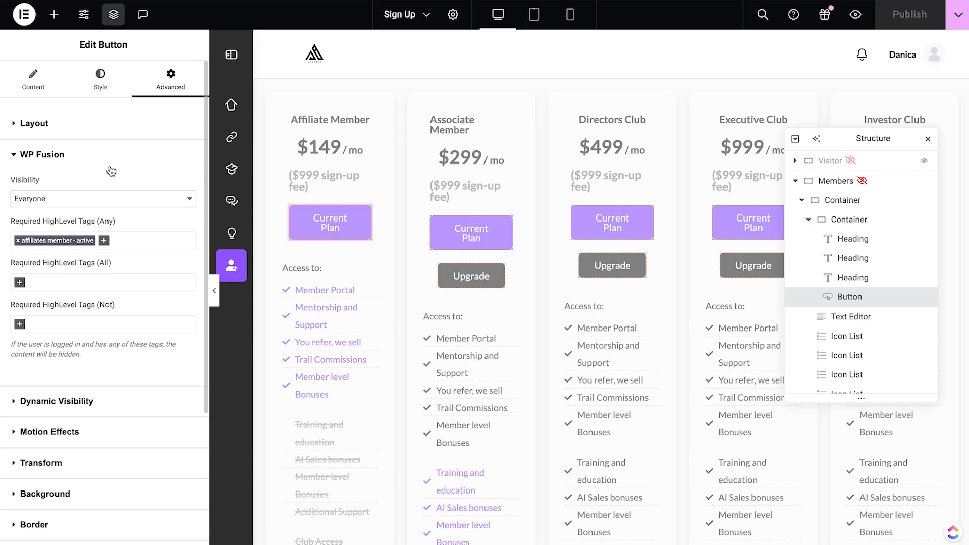
scroll(111, 170, down, 1)
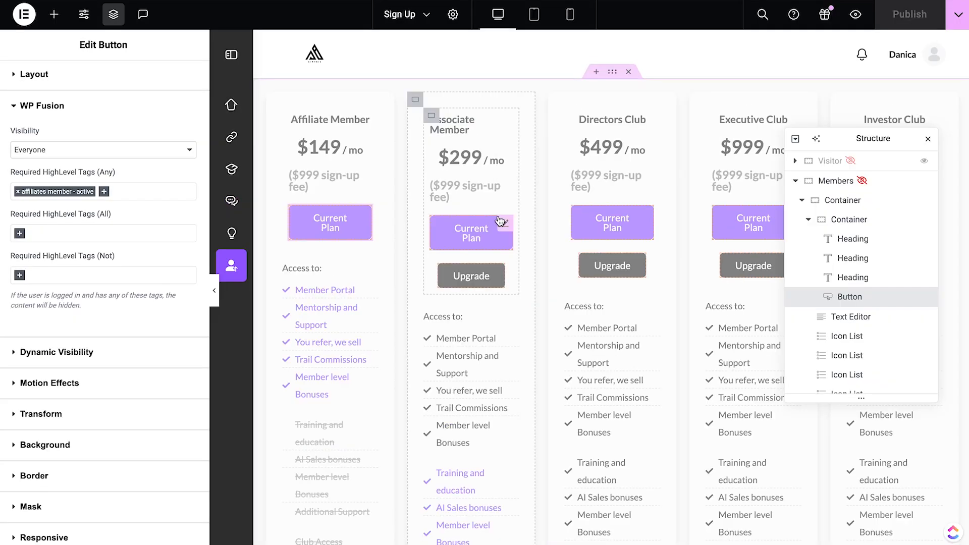
- Inspect the WP Fusion required tags on the Associate Member plan's Current Plan button
click(615, 232)
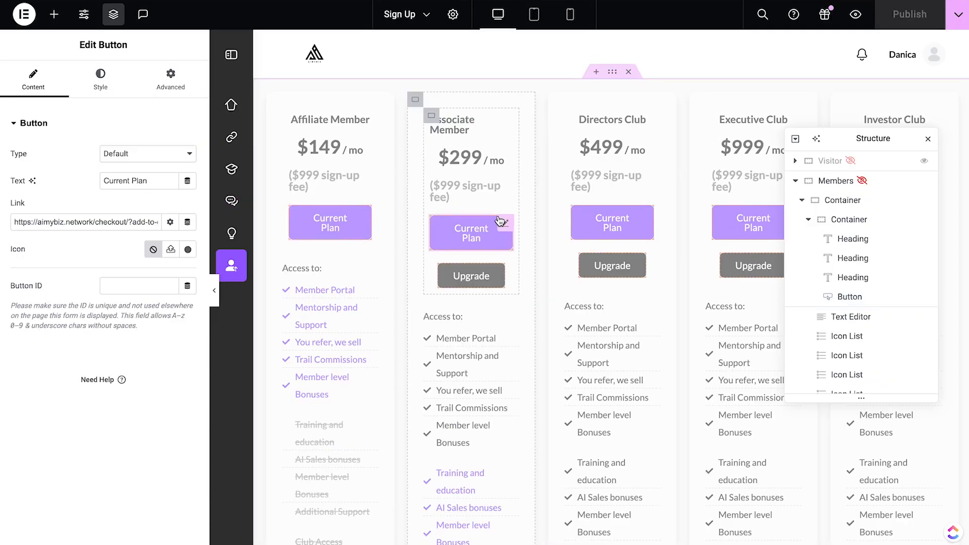
click(169, 80)
scroll(150, 346, down, 5)
scroll(150, 345, down, 4)
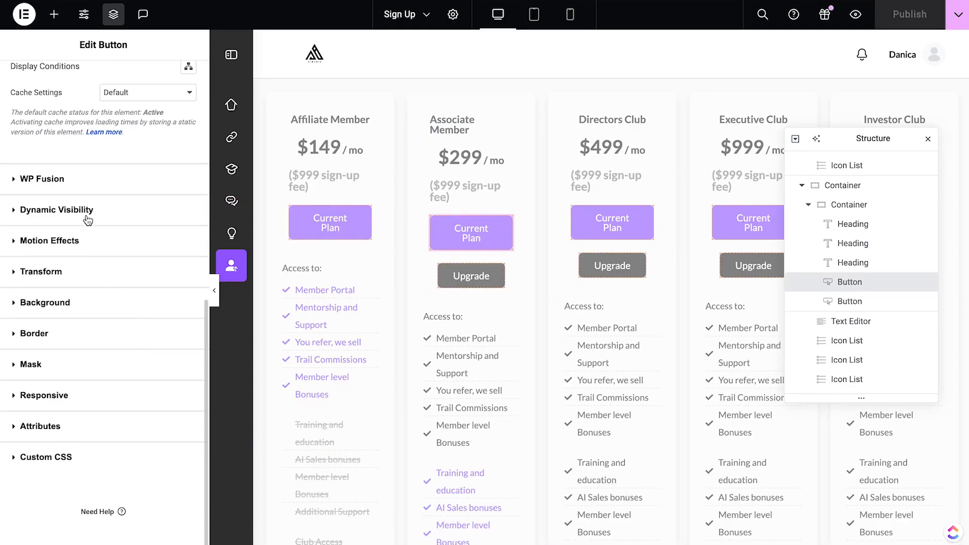
click(84, 188)
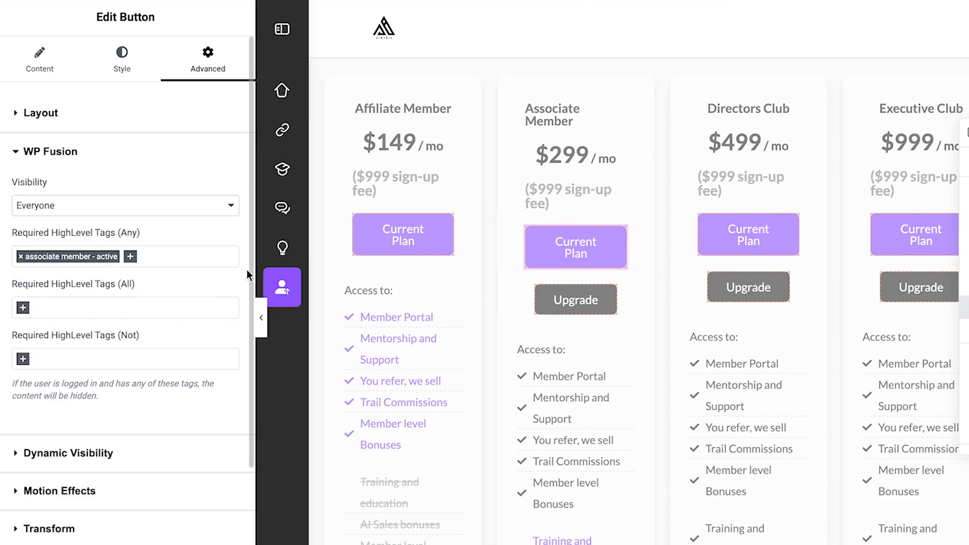
- Inspect the WP Fusion required tags on the Associate Member plan's Upgrade button, and move the Structure window clear of the plan headings
click(610, 296)
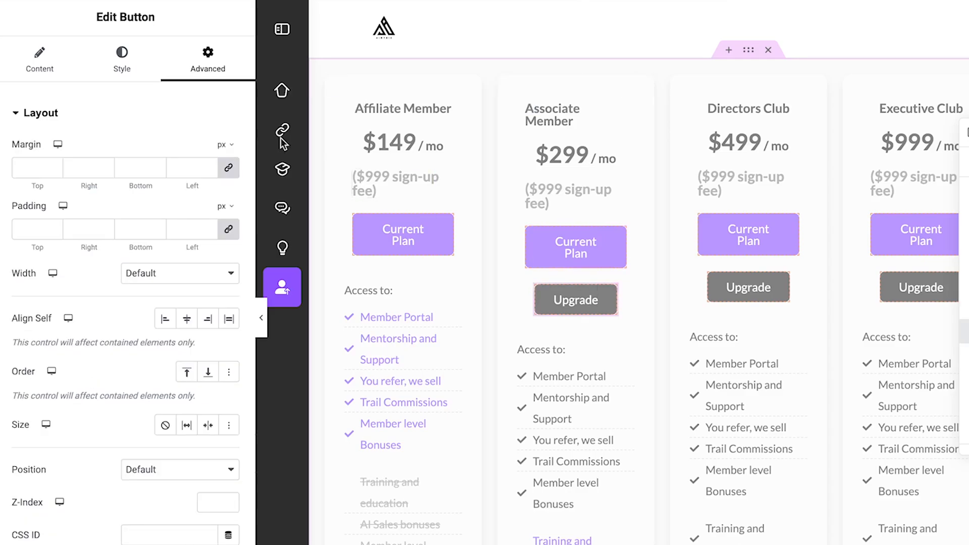
scroll(204, 281, down, 8)
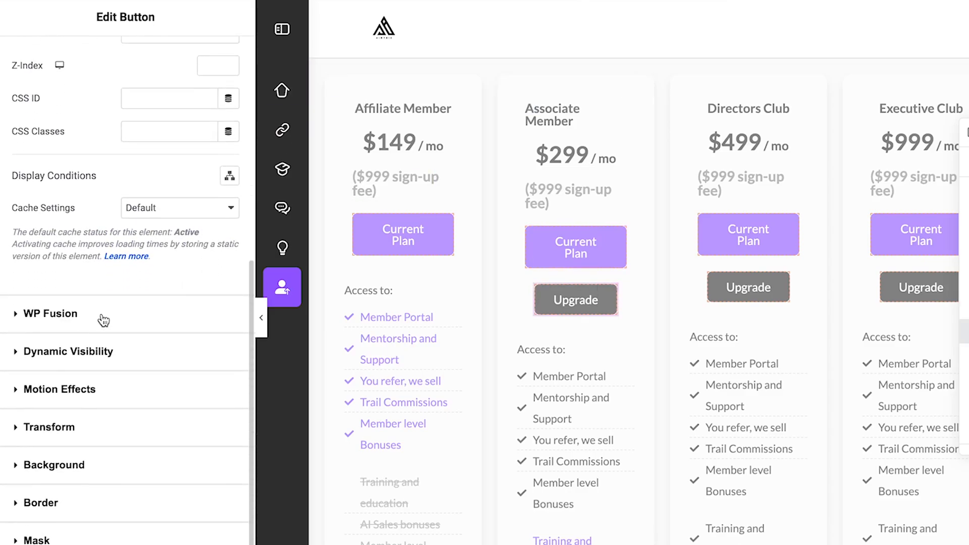
click(101, 320)
scroll(101, 309, down, 2)
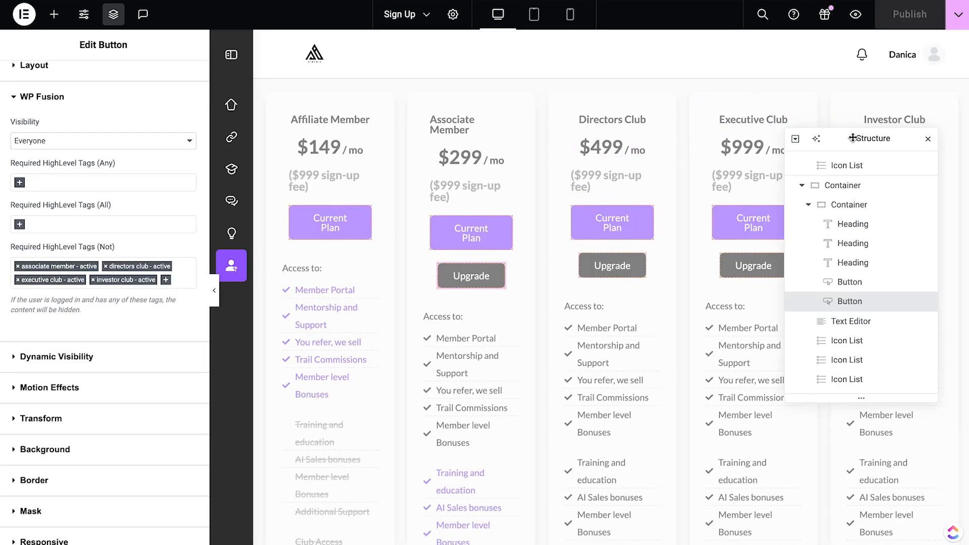
drag(838, 136, 824, 294)
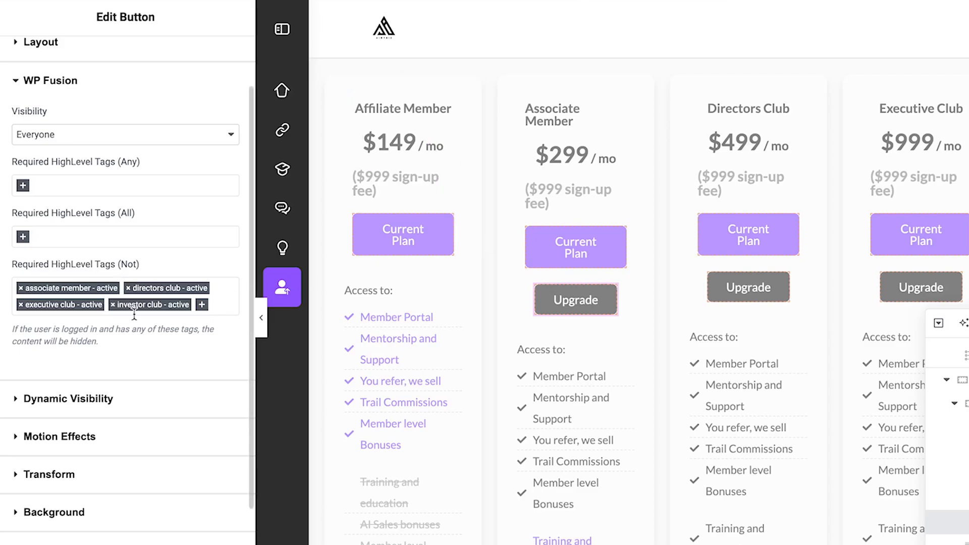
- Inspect the WP Fusion required tags on the Upgrade buttons of the Directors Club and Executive Club plans
click(781, 281)
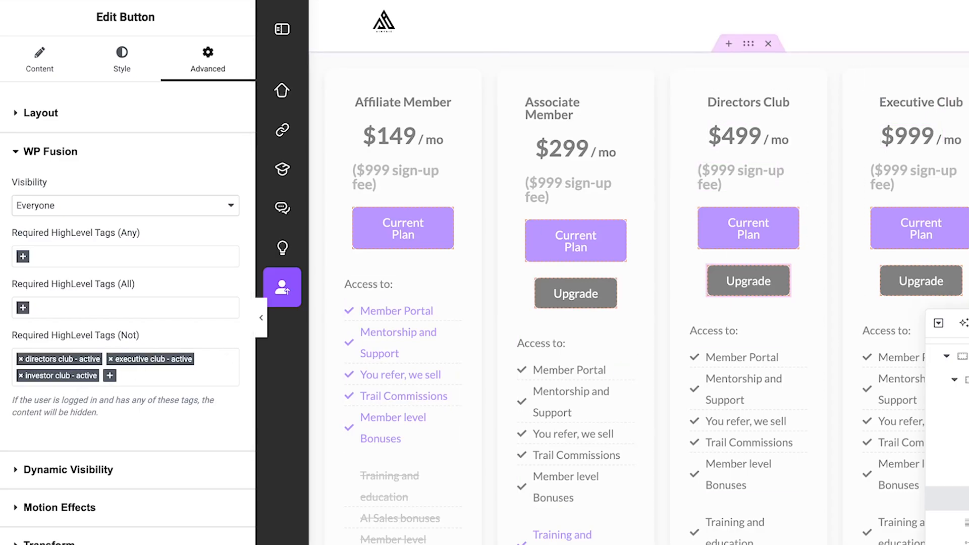
click(951, 278)
scroll(135, 338, down, 3)
scroll(135, 338, down, 5)
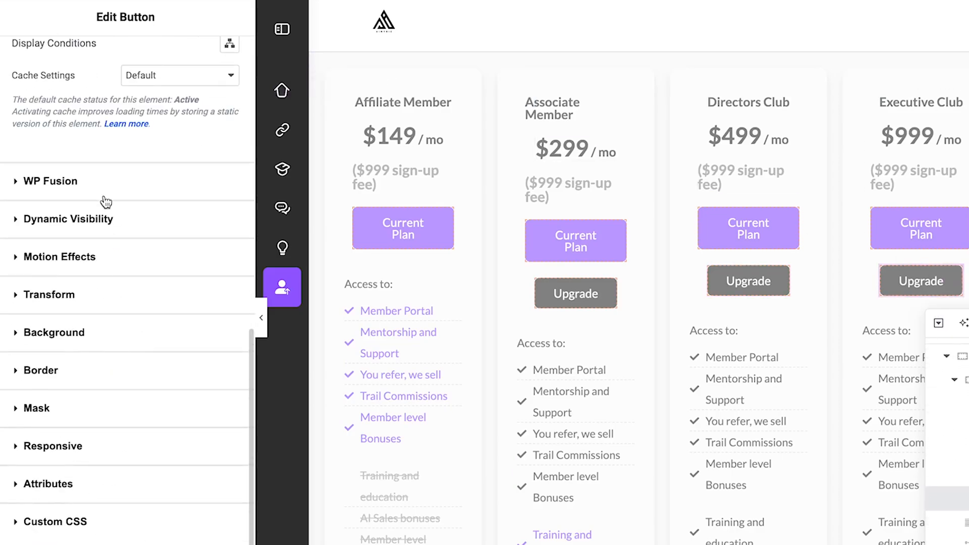
click(98, 181)
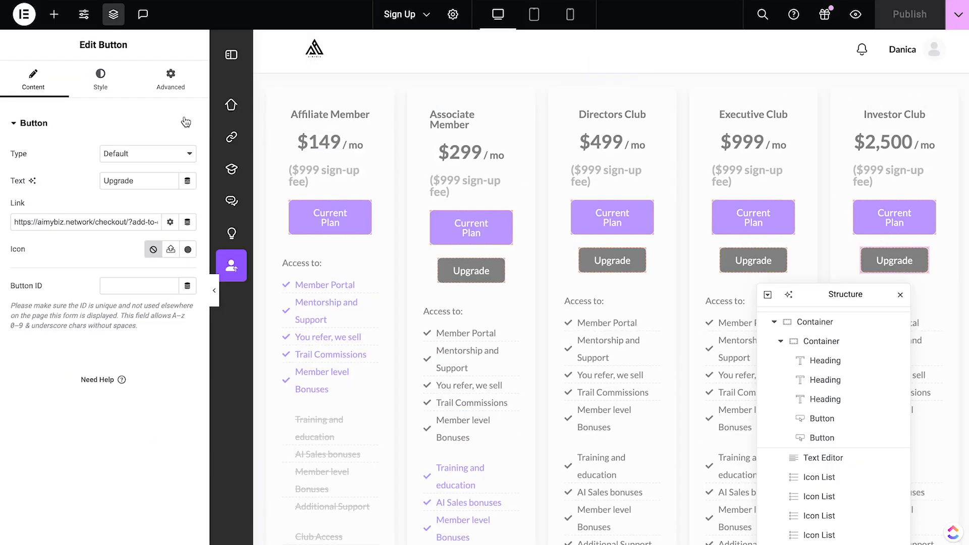
- Inspect the WP Fusion required tags on the Investor Club plan's Upgrade button
click(161, 85)
scroll(71, 405, down, 1)
scroll(70, 403, down, 5)
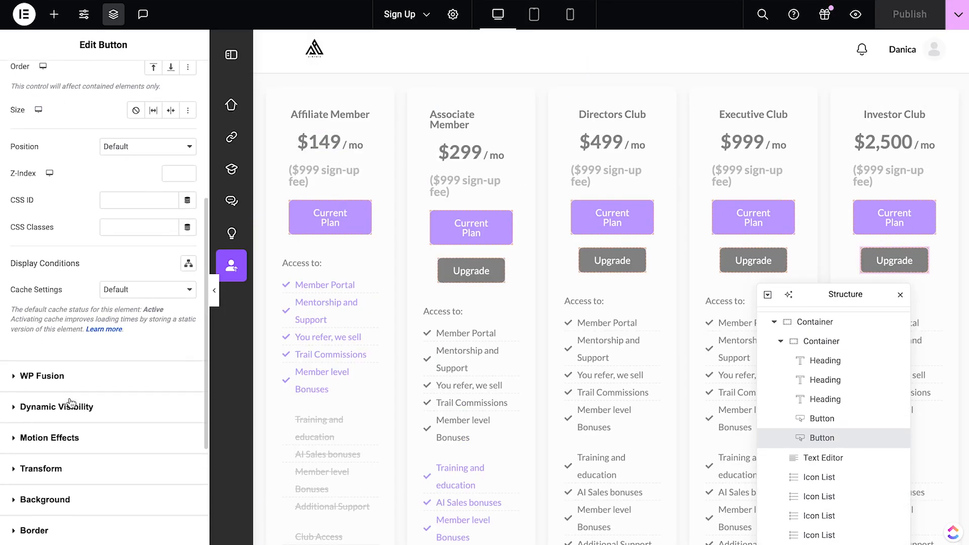
click(77, 354)
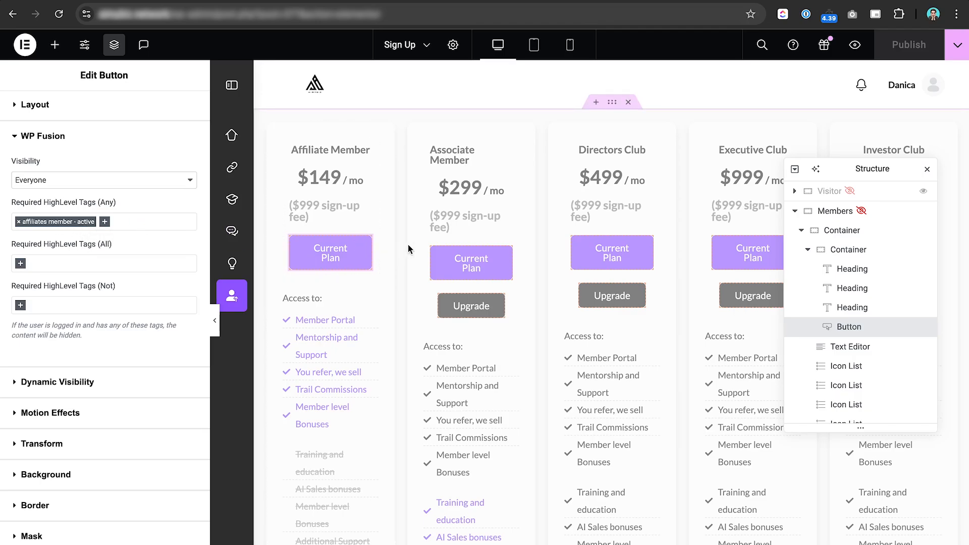
- Open the advanced settings of the Associate Member plan's Current Plan button
click(500, 251)
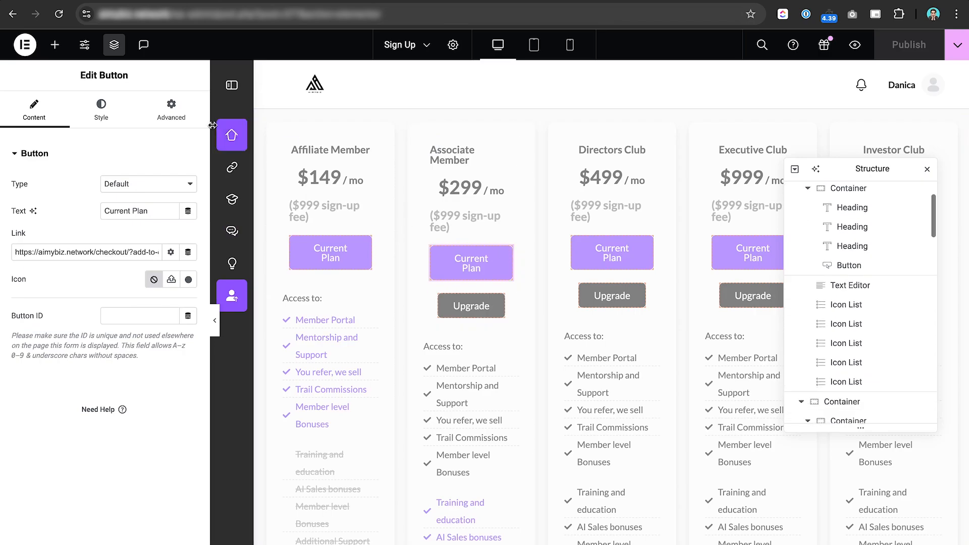
click(172, 110)
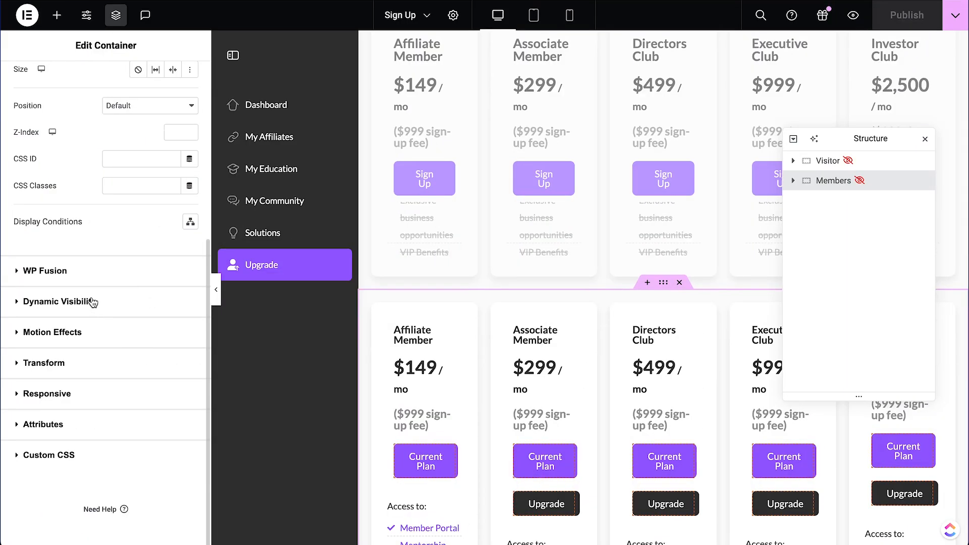
- Inspect the Dynamic Visibility conditions of the Members container on the Sign Up page
click(93, 303)
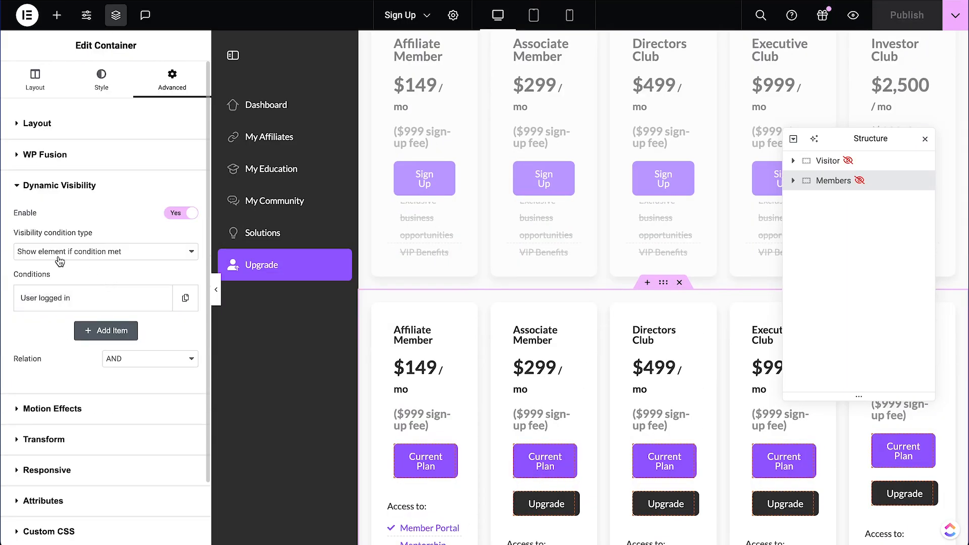